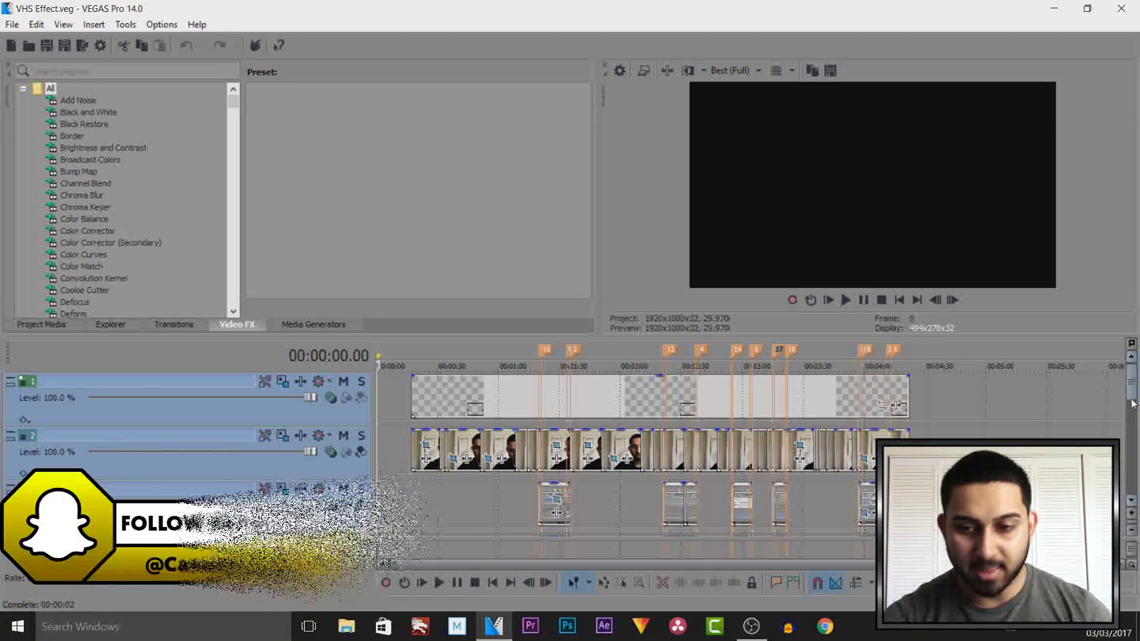
# Step: Select the full project length on the timeline and set preview quality to Best (Full)
pyautogui.moveTo(1133, 404); pyautogui.dragTo(1137, 451)
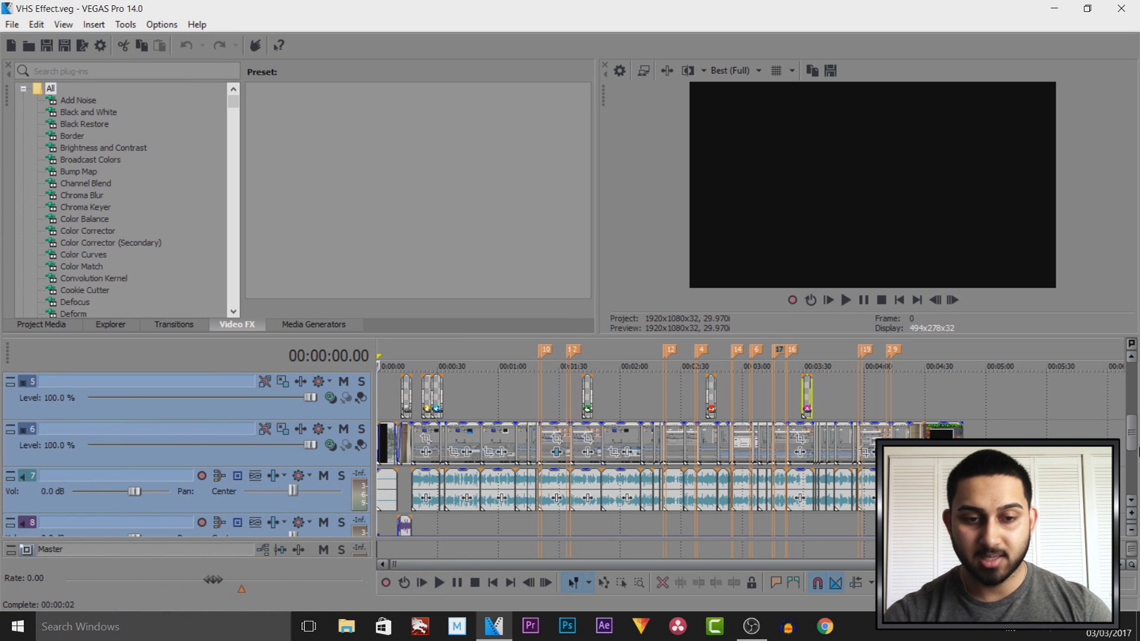
pyautogui.moveTo(409, 360); pyautogui.dragTo(961, 363)
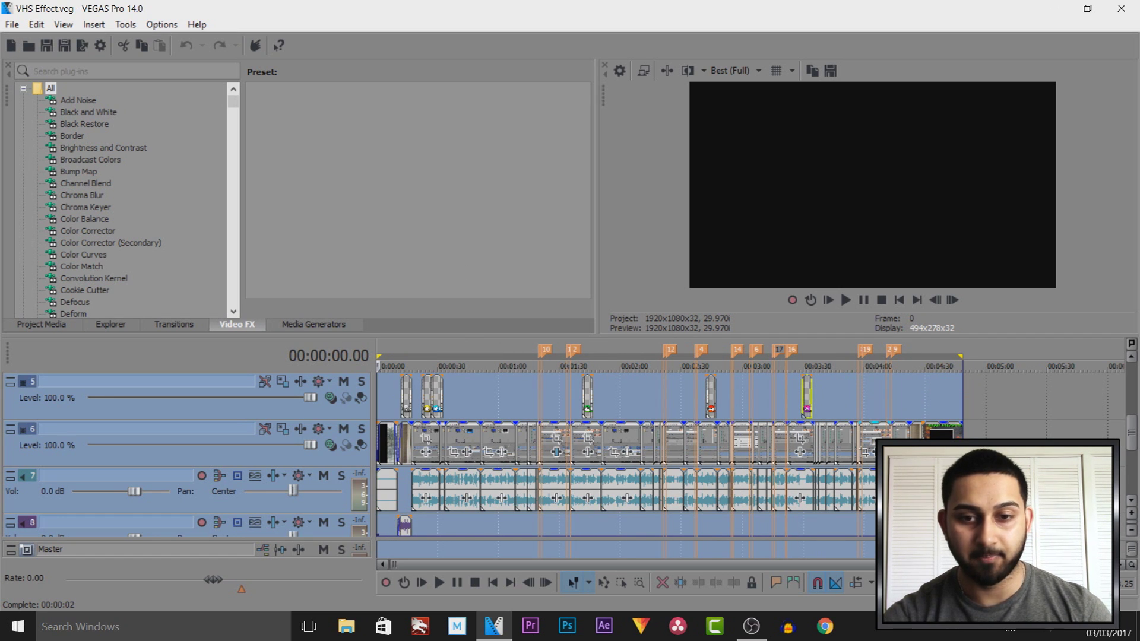
pyautogui.click(739, 72)
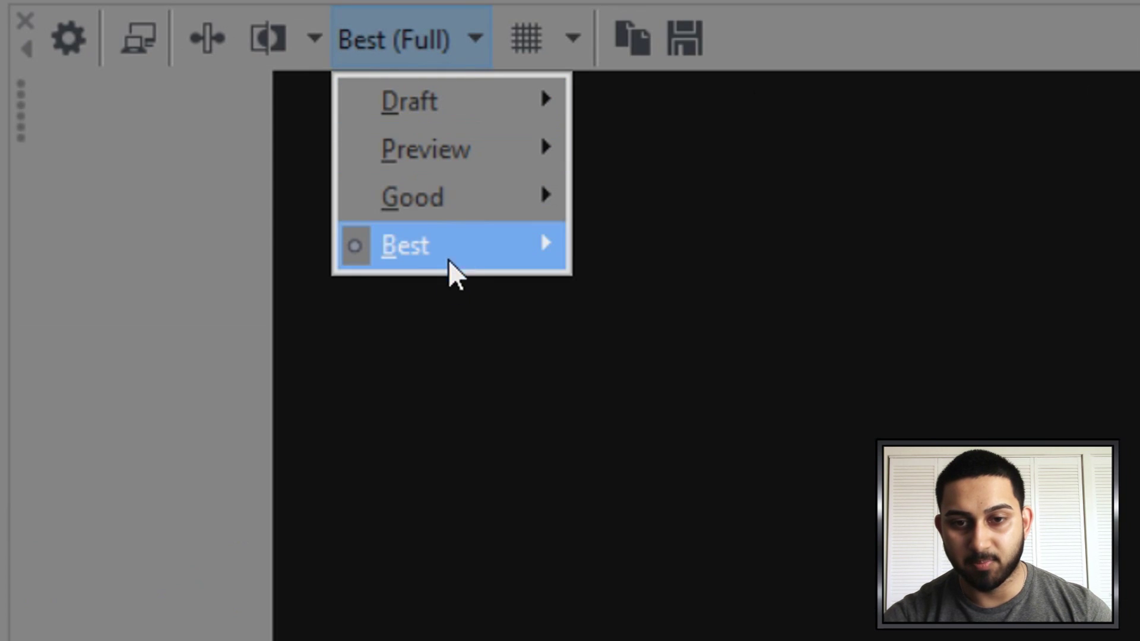
pyautogui.moveTo(448, 259)
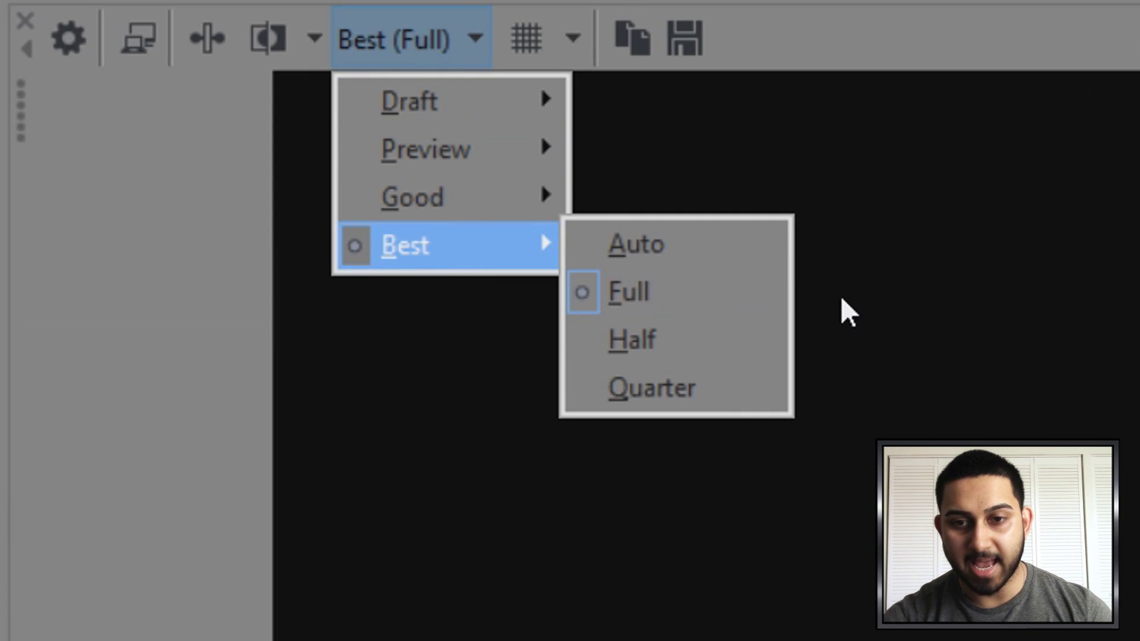
pyautogui.click(756, 291)
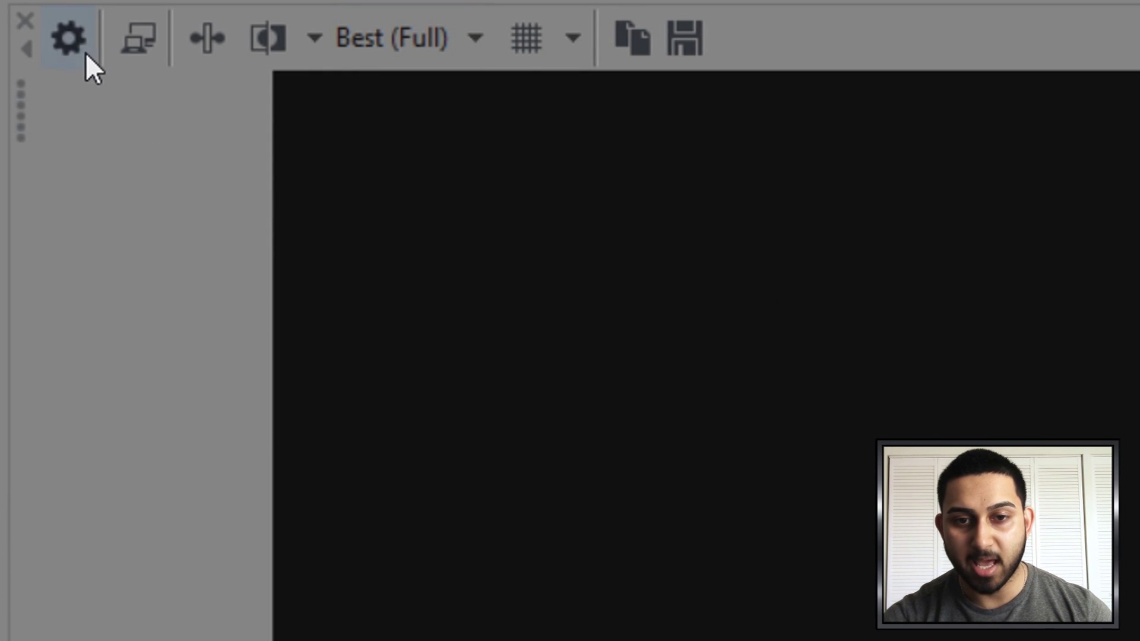
# Step: Apply the HD 1080-60i project template with Best rendering quality and resampling disabled
pyautogui.click(69, 41)
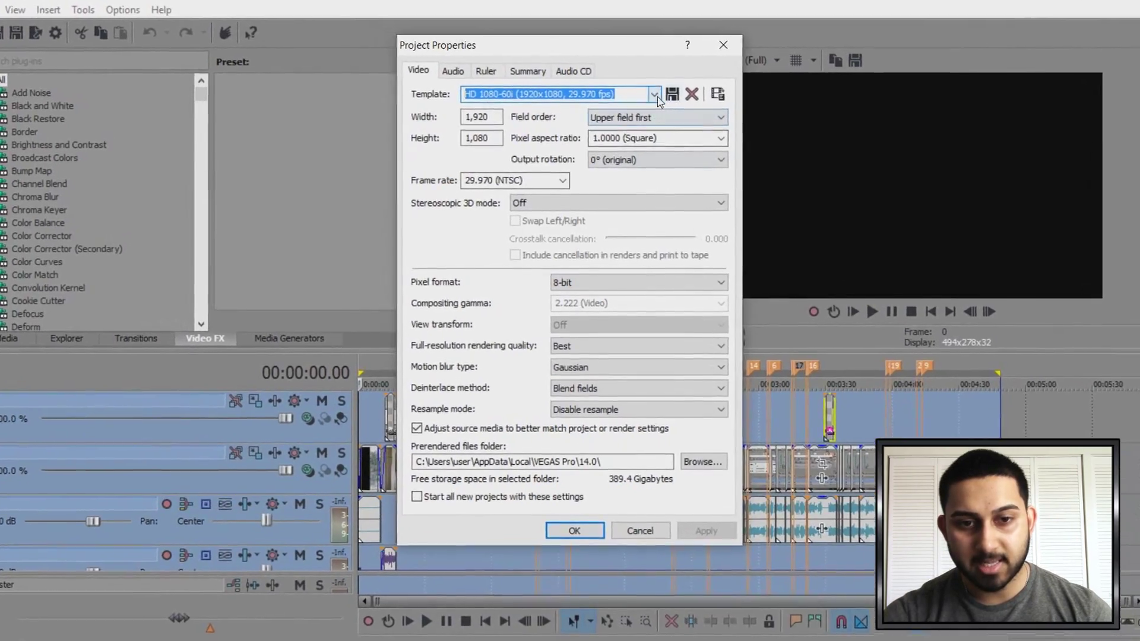
pyautogui.click(657, 95)
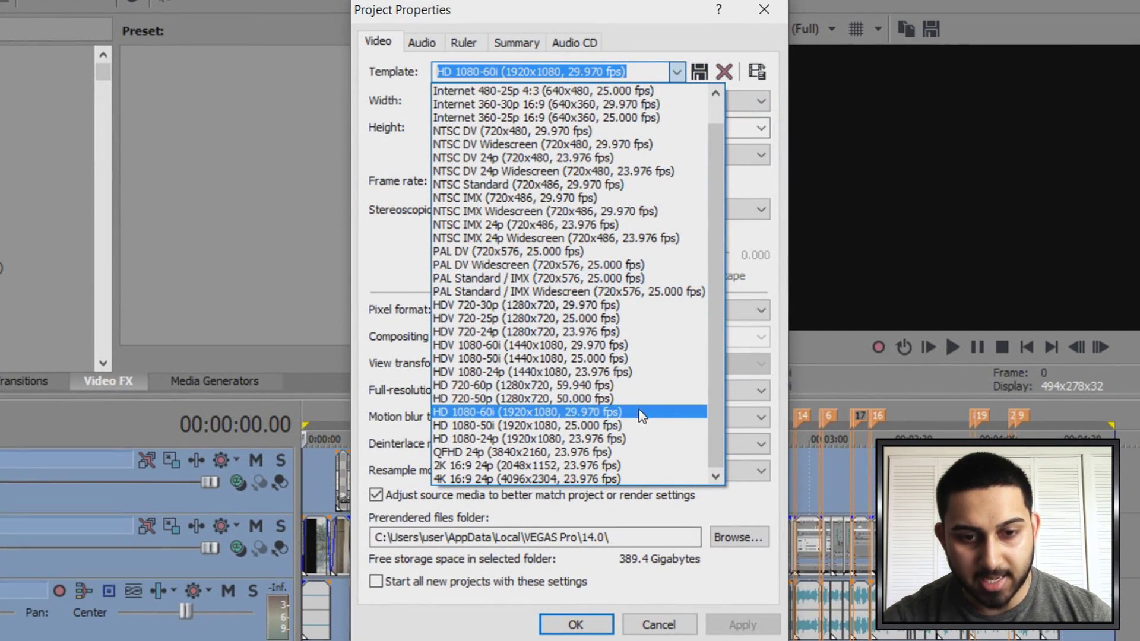
pyautogui.click(572, 413)
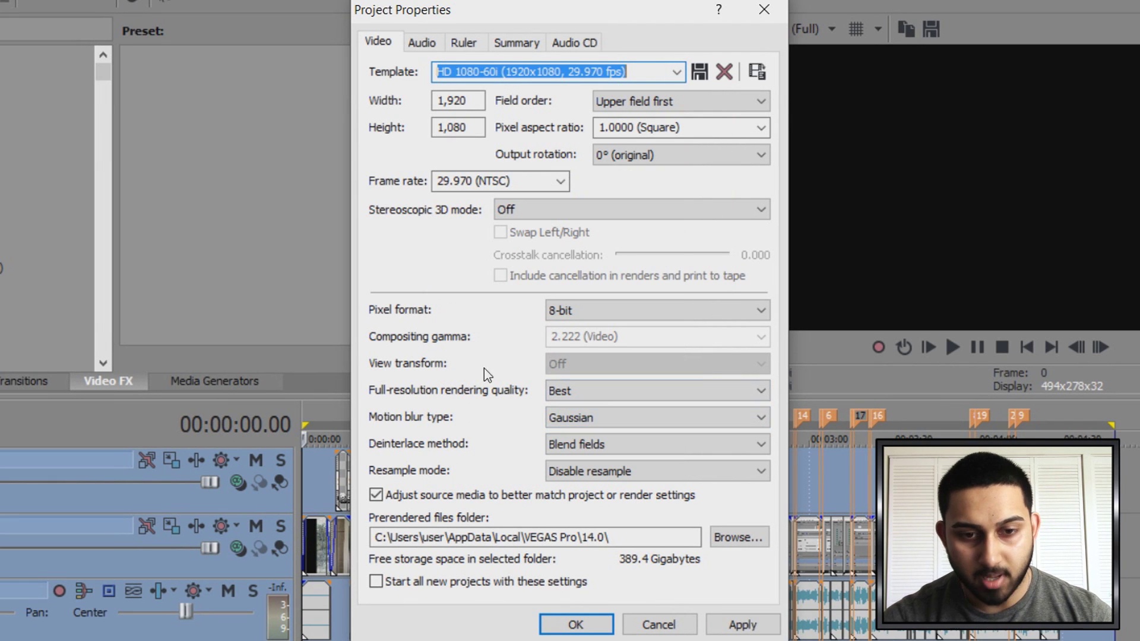
pyautogui.click(577, 392)
pyautogui.click(578, 450)
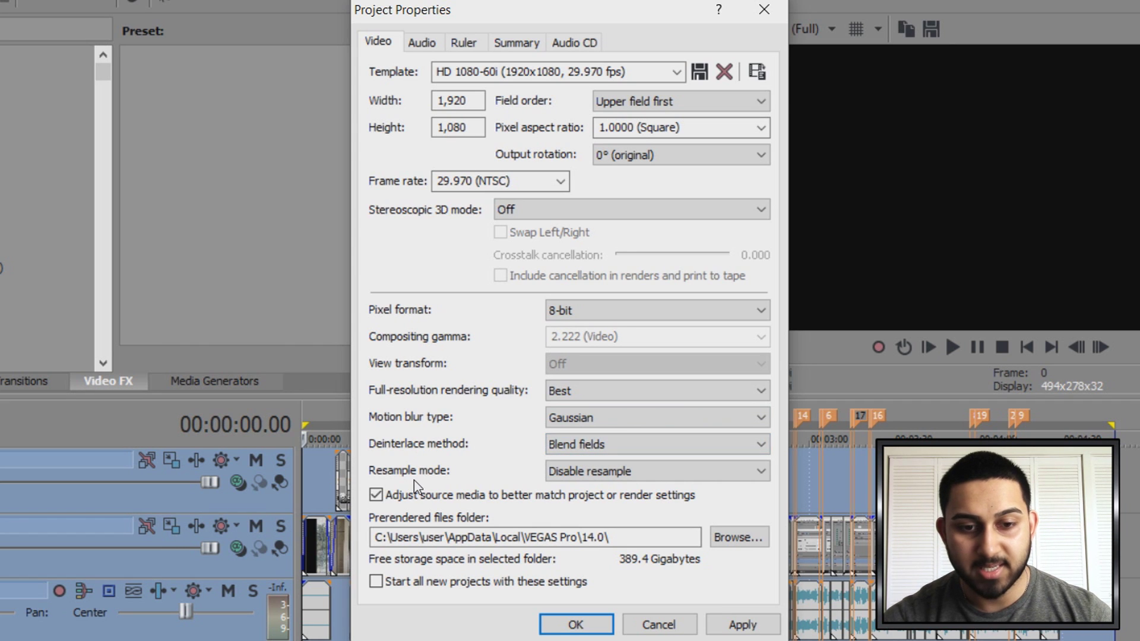
pyautogui.click(649, 473)
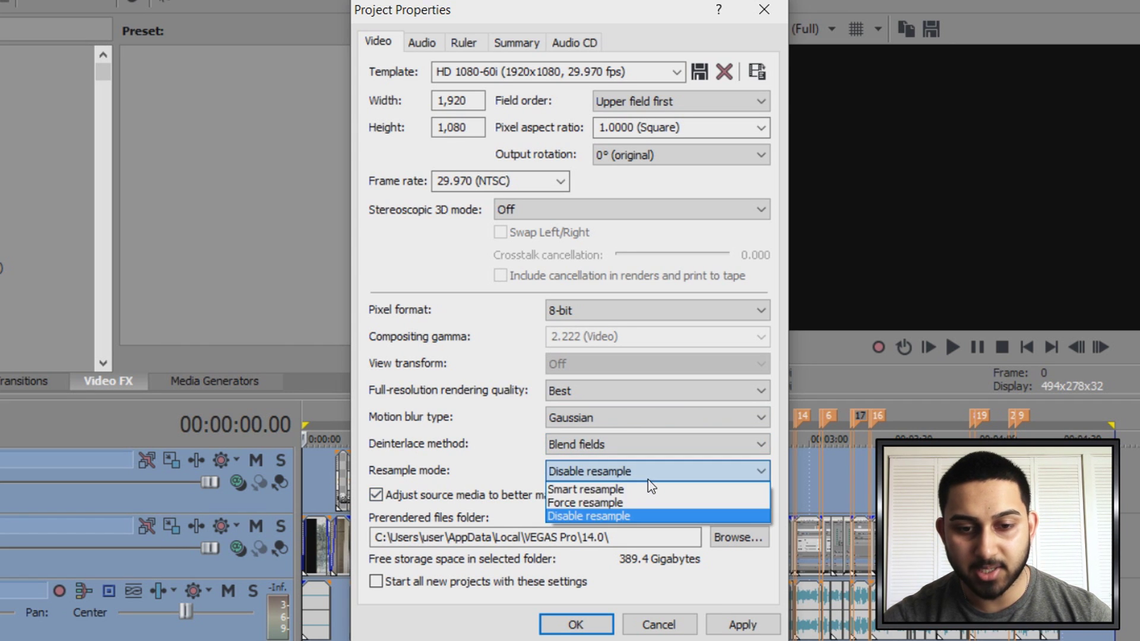
pyautogui.click(625, 518)
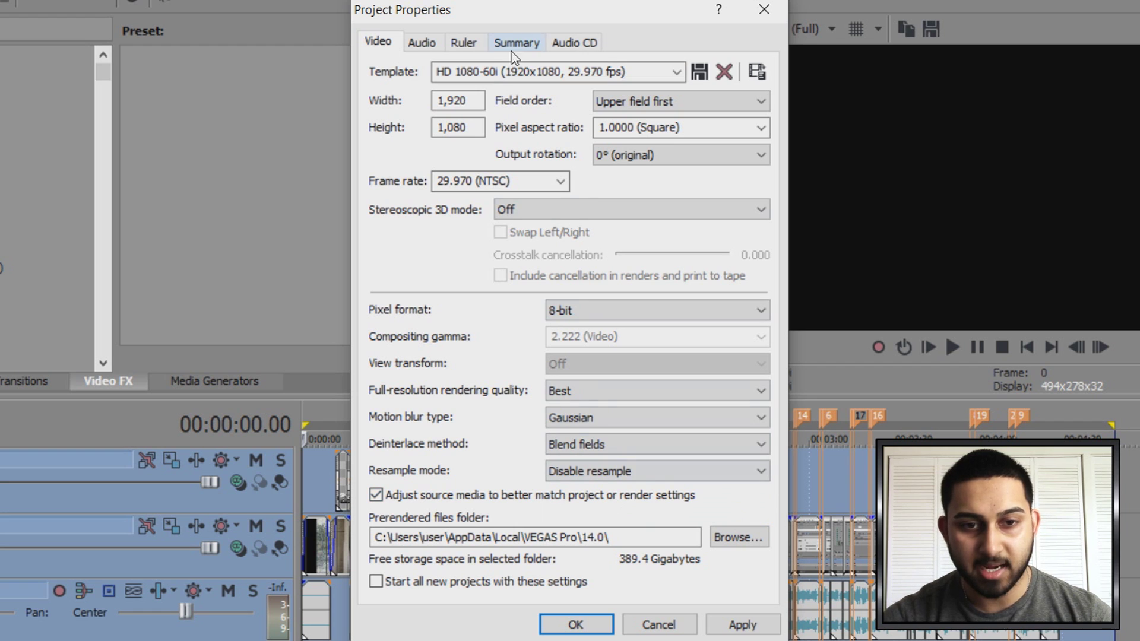
# Step: Set the project's audio resample and stretch quality to Best
pyautogui.click(420, 47)
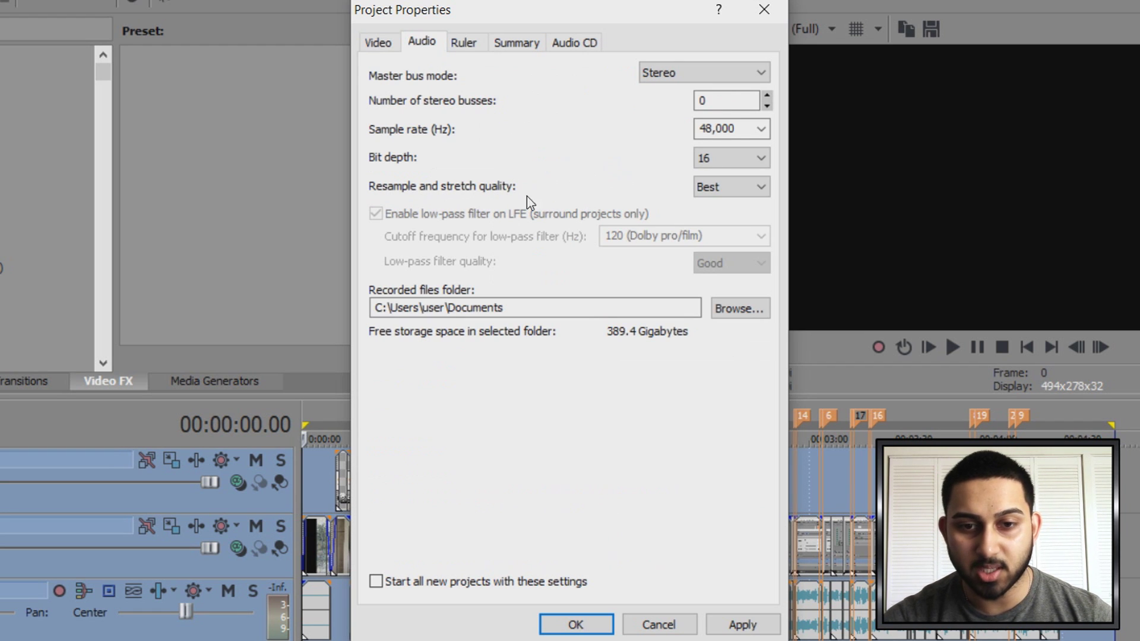
pyautogui.click(728, 194)
pyautogui.click(719, 236)
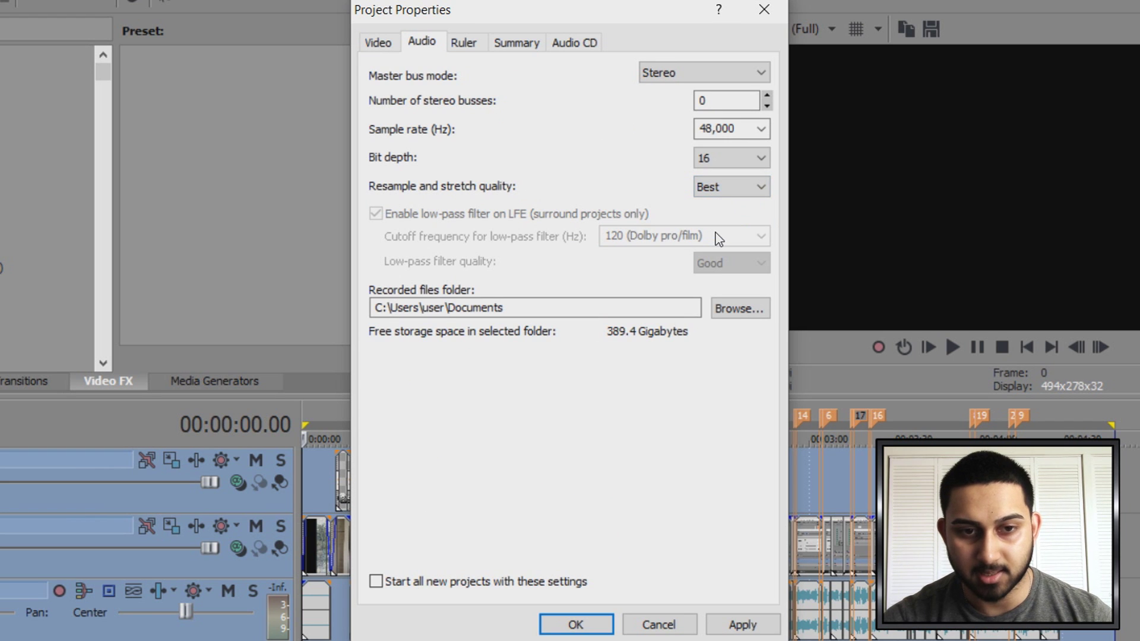
# Step: Save the project settings as a template named 'YouTube' and close Project Properties
pyautogui.click(380, 45)
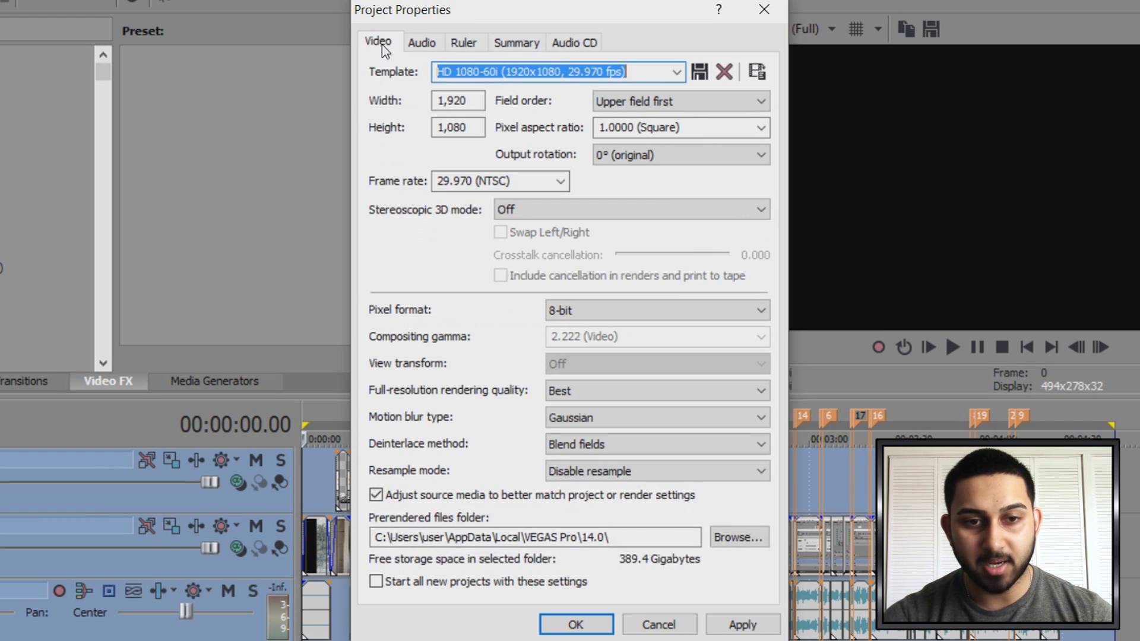
pyautogui.write('YouTube')
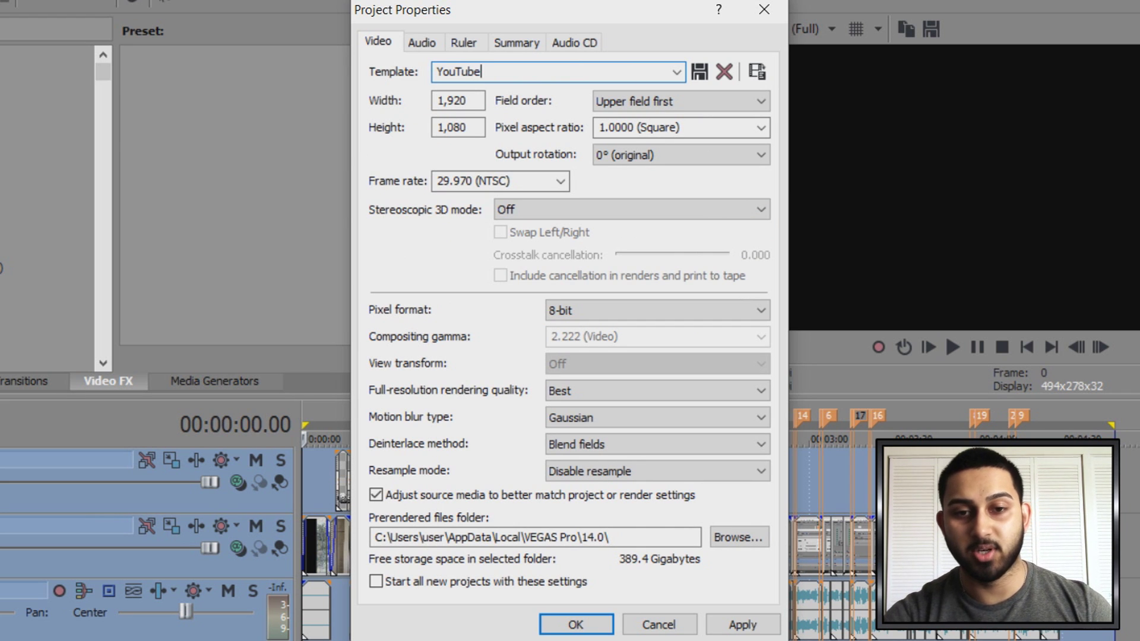
pyautogui.click(700, 73)
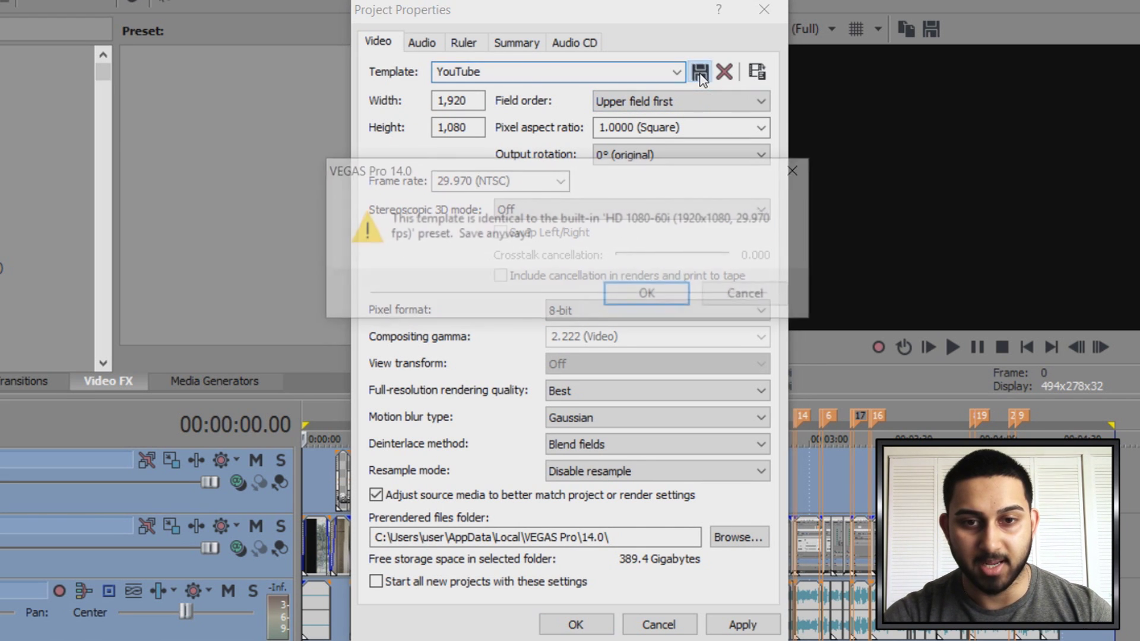
pyautogui.click(675, 302)
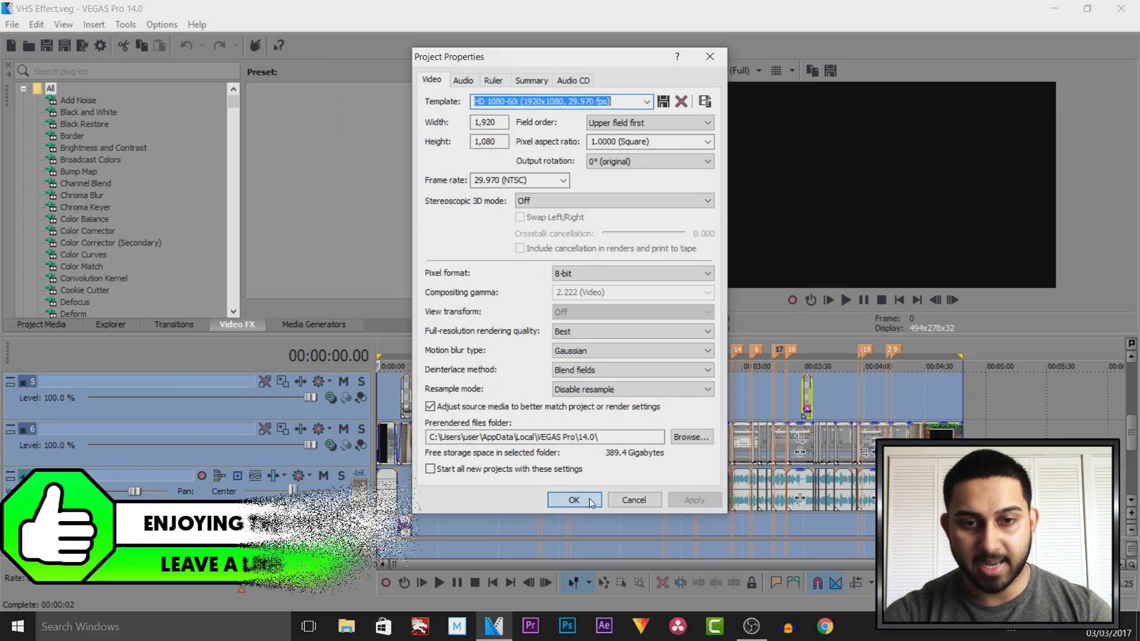
pyautogui.press('Return')
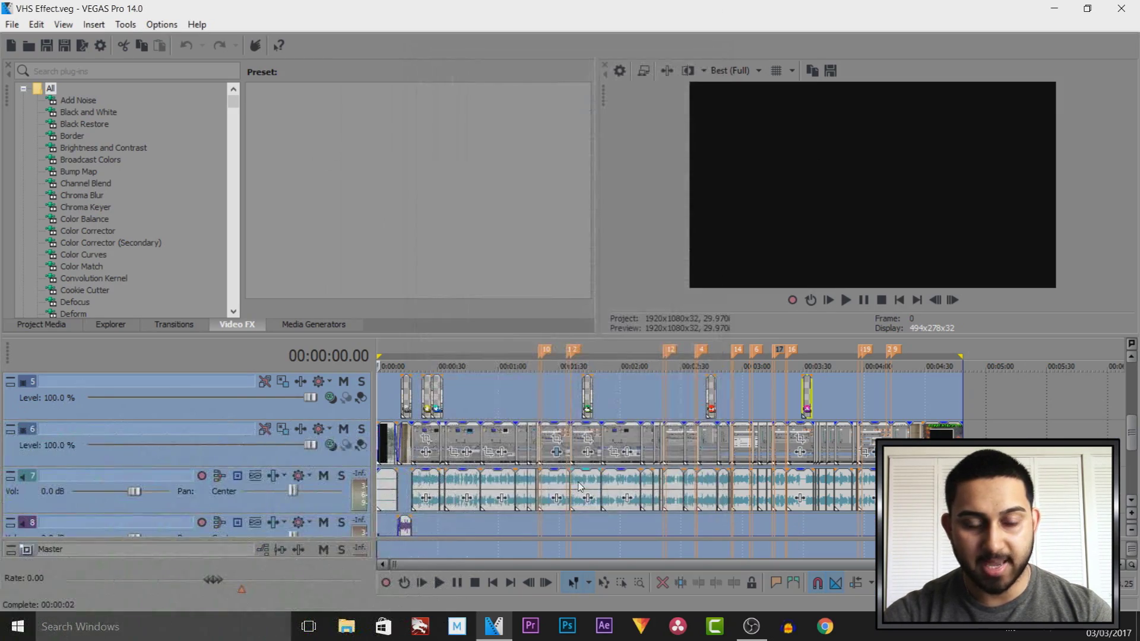
pyautogui.click(14, 24)
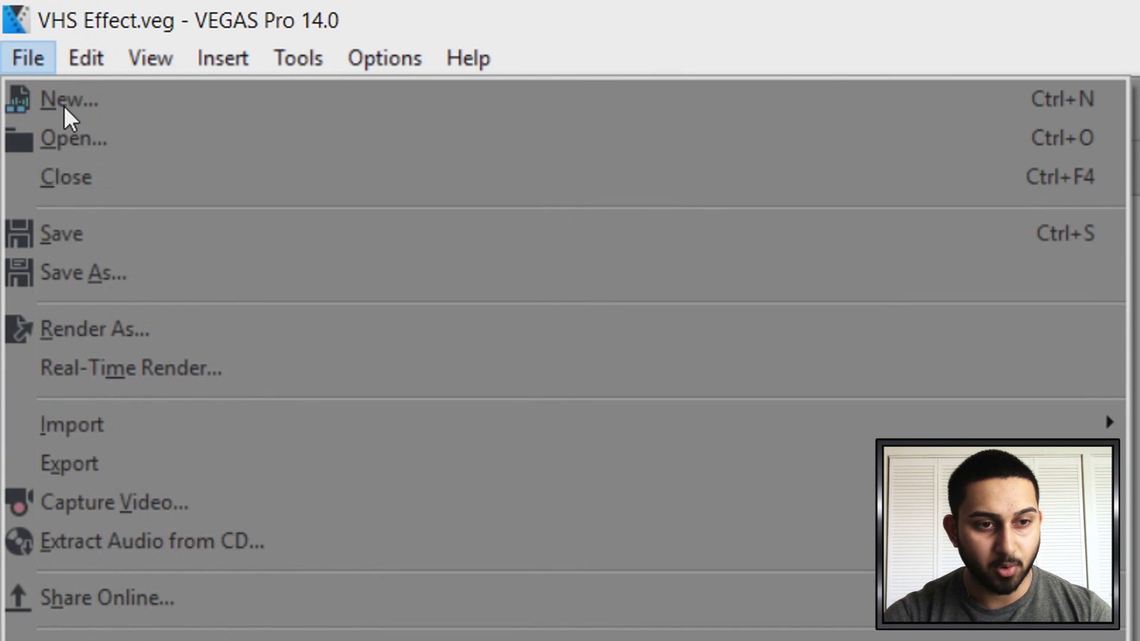
# Step: In Render As, pick the Windows Media Video V11 8 Mbps HD 1080-30p Video template
pyautogui.click(151, 334)
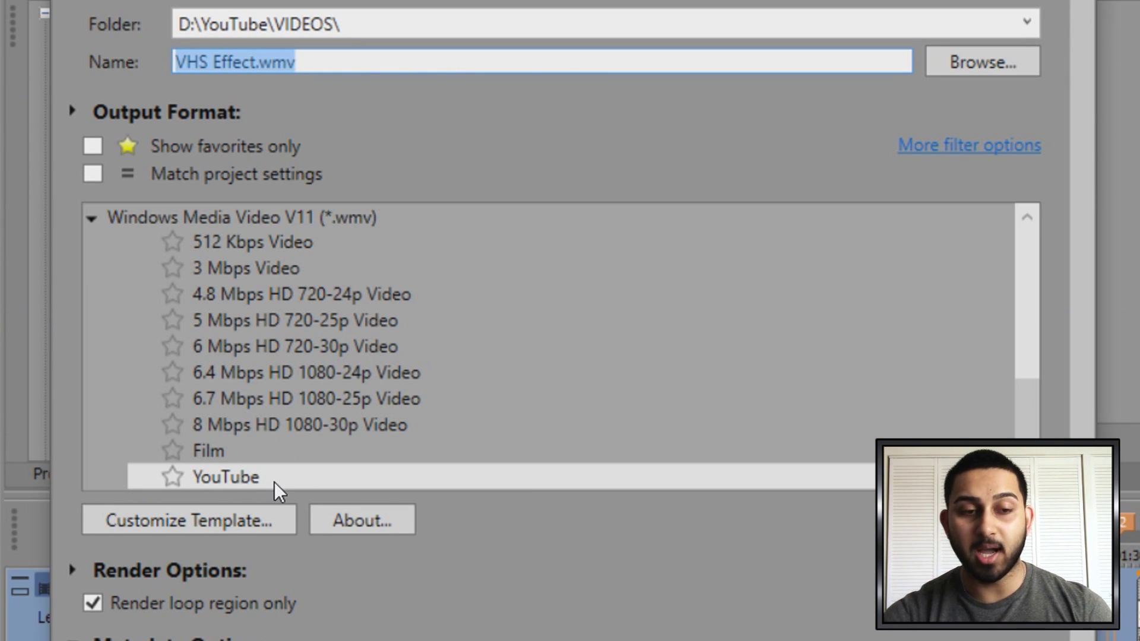
pyautogui.click(280, 458)
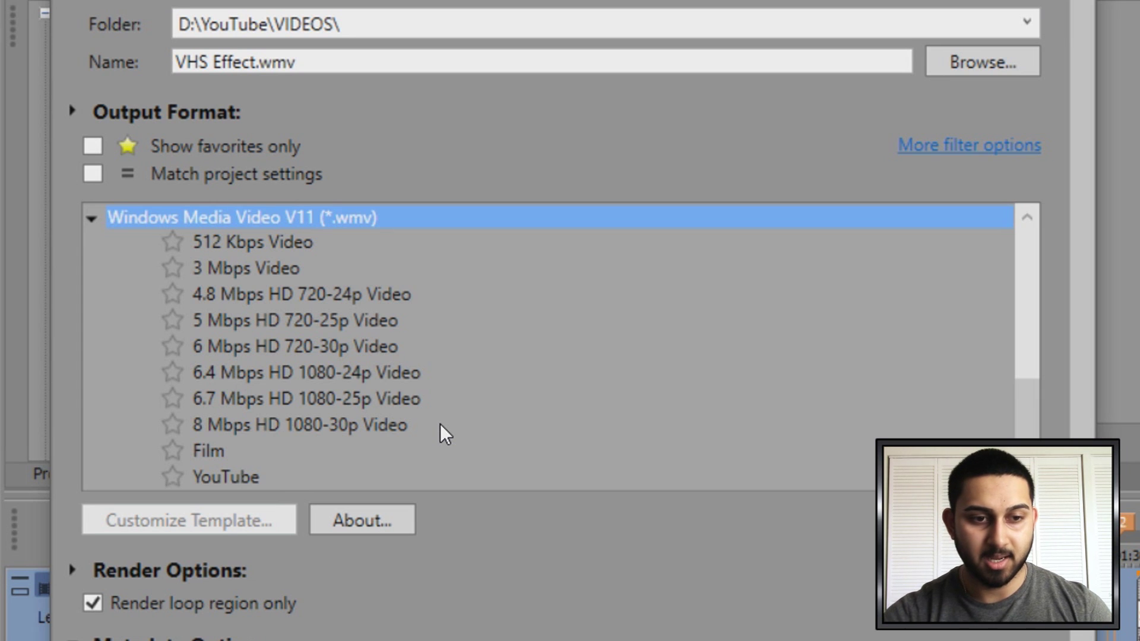
pyautogui.click(265, 483)
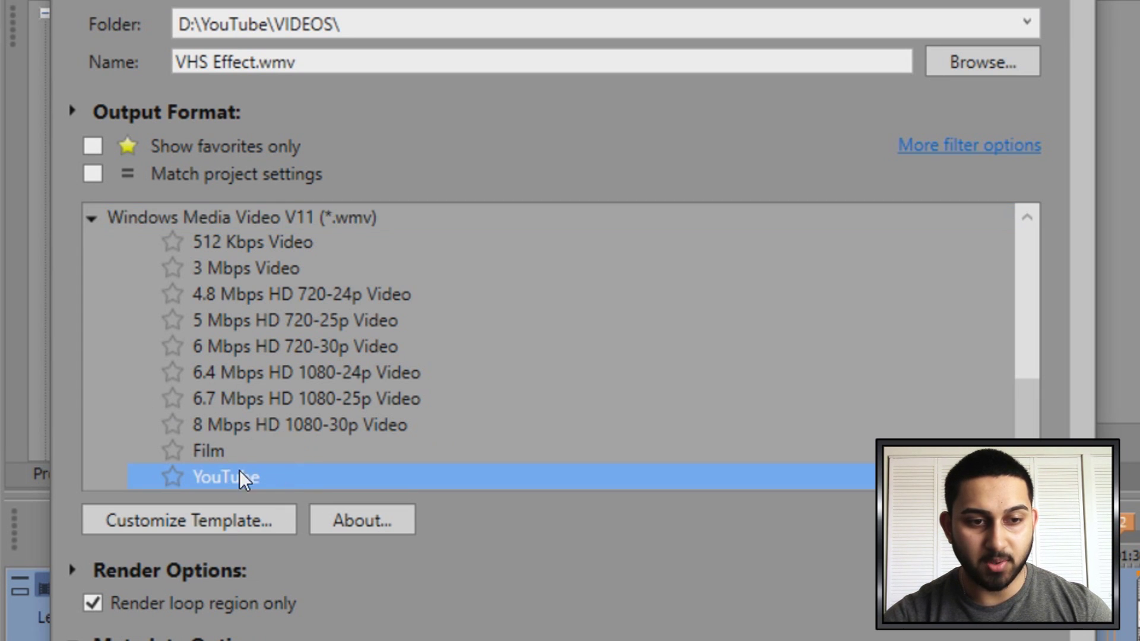
pyautogui.click(370, 426)
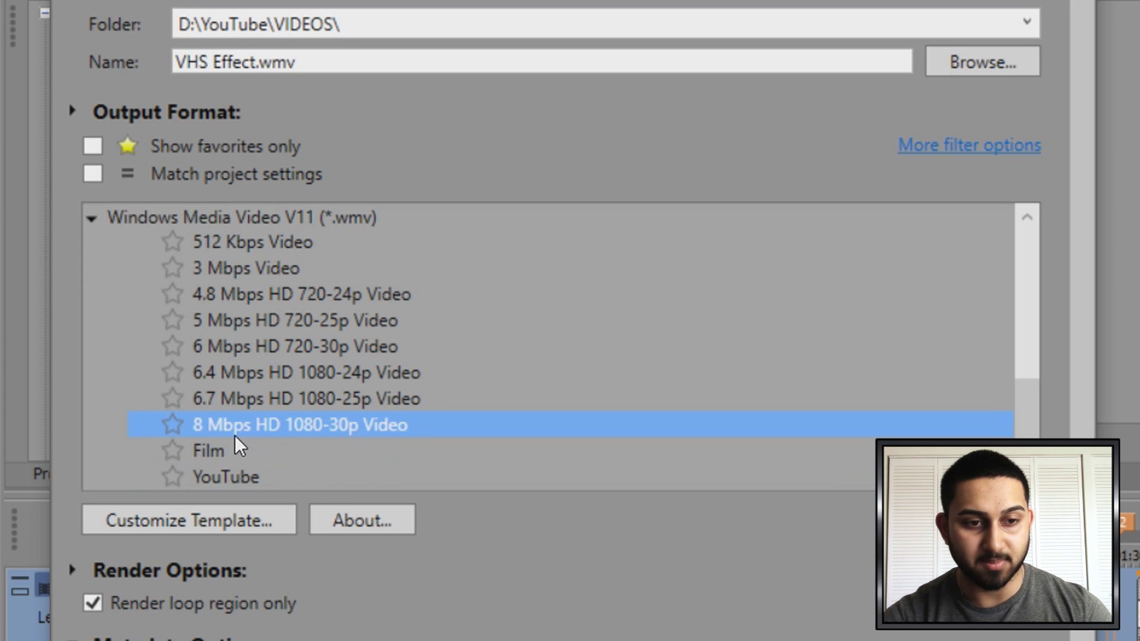
pyautogui.click(215, 533)
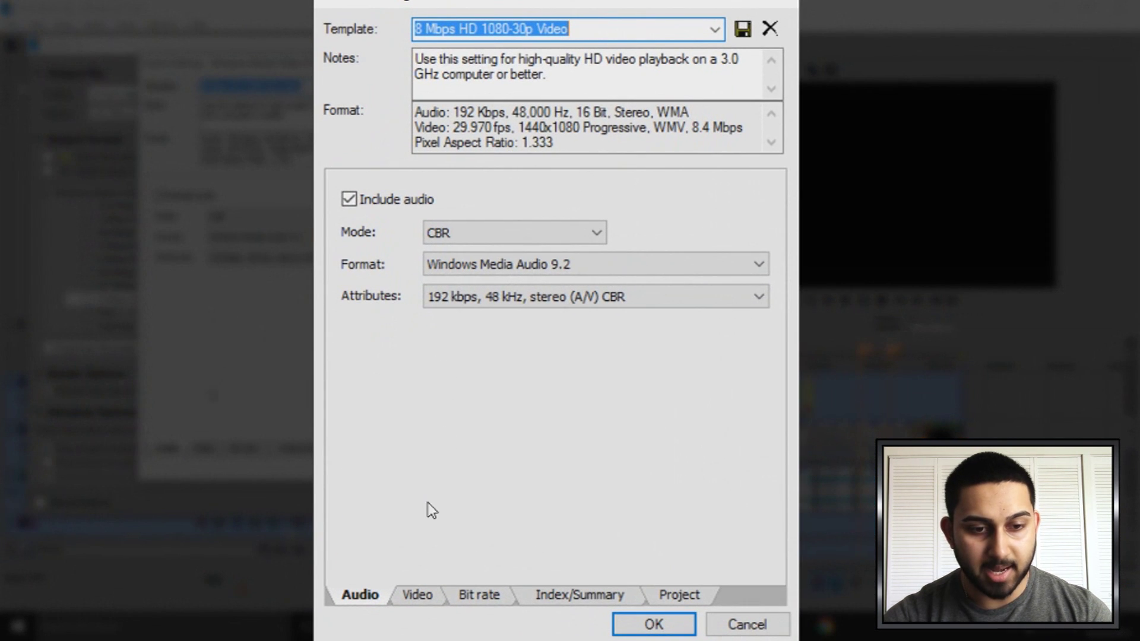
# Step: Customize the render template with video smoothness 100 and video rendering quality Best
pyautogui.click(426, 593)
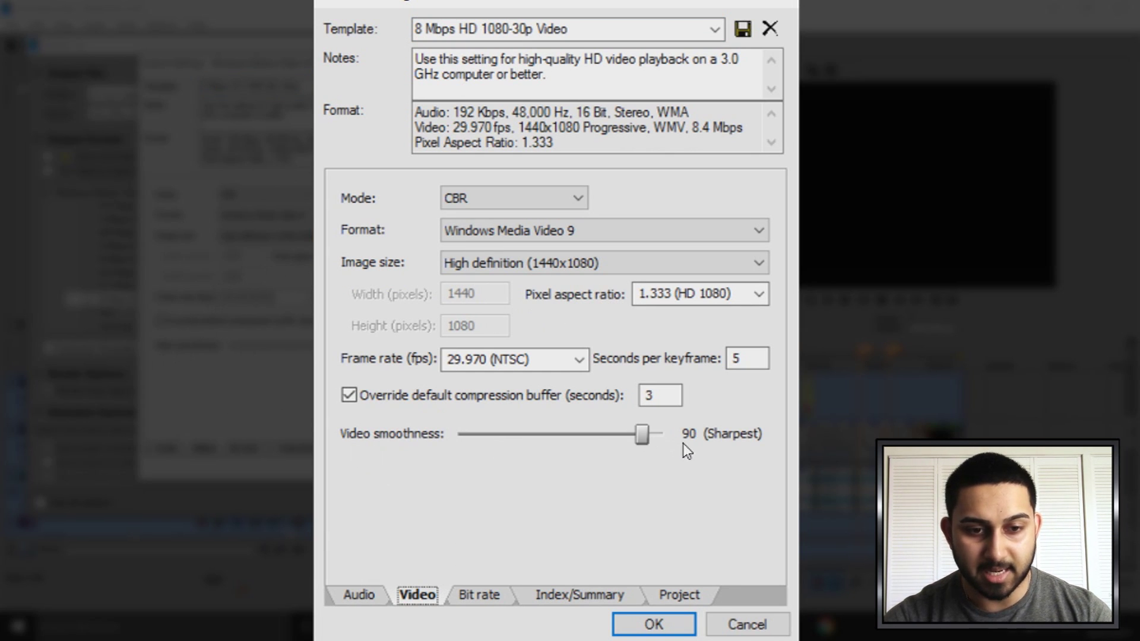
pyautogui.moveTo(640, 435); pyautogui.dragTo(704, 444)
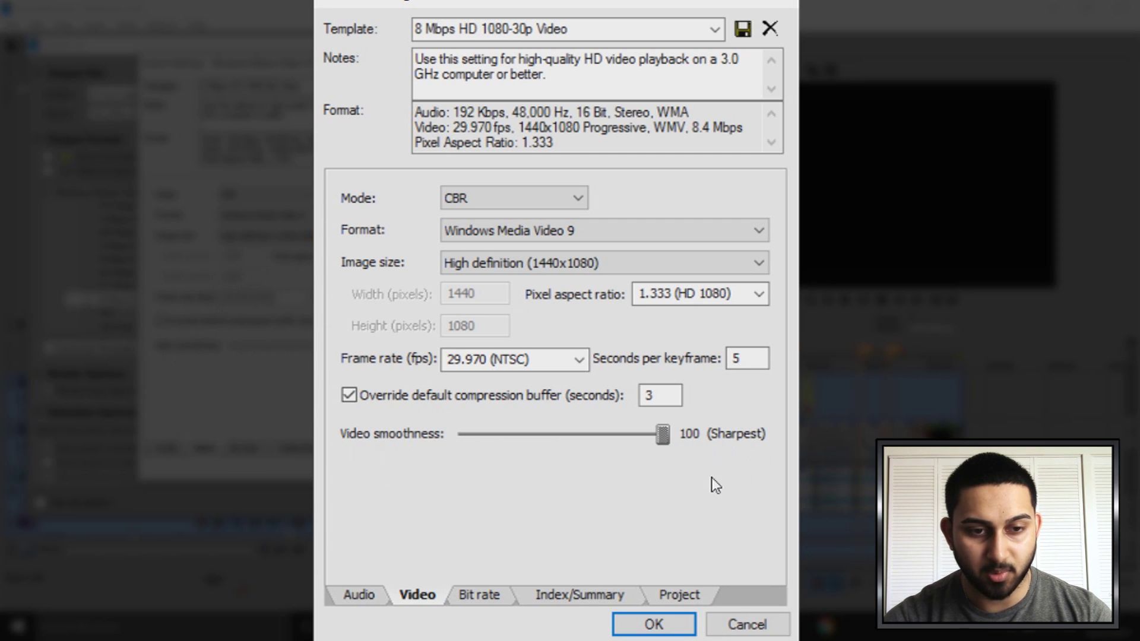
pyautogui.click(680, 595)
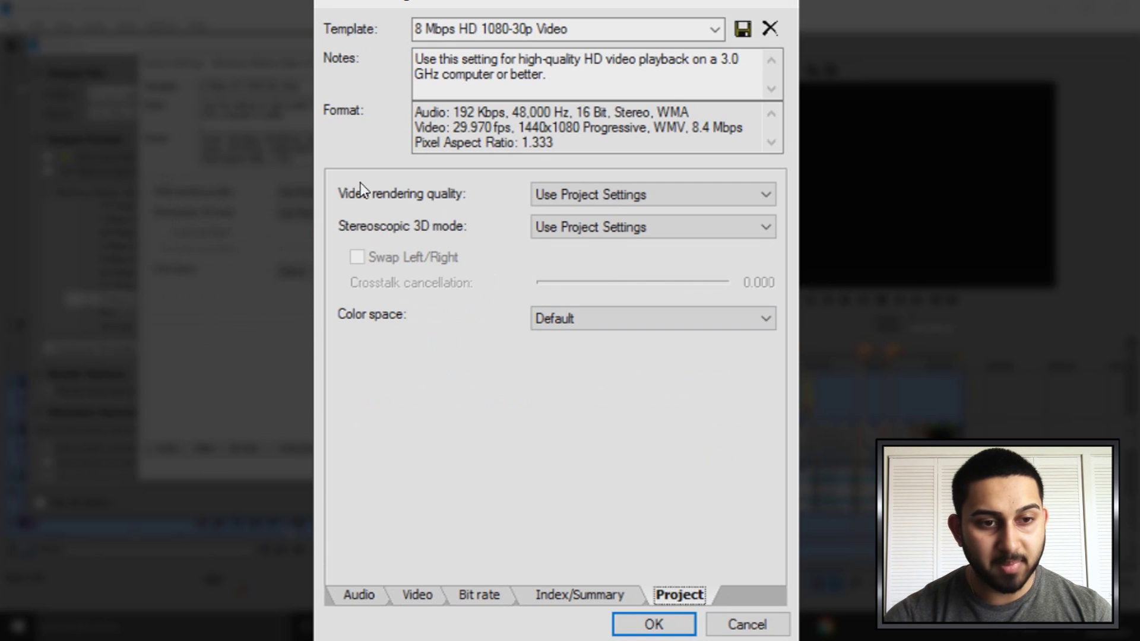
pyautogui.click(649, 199)
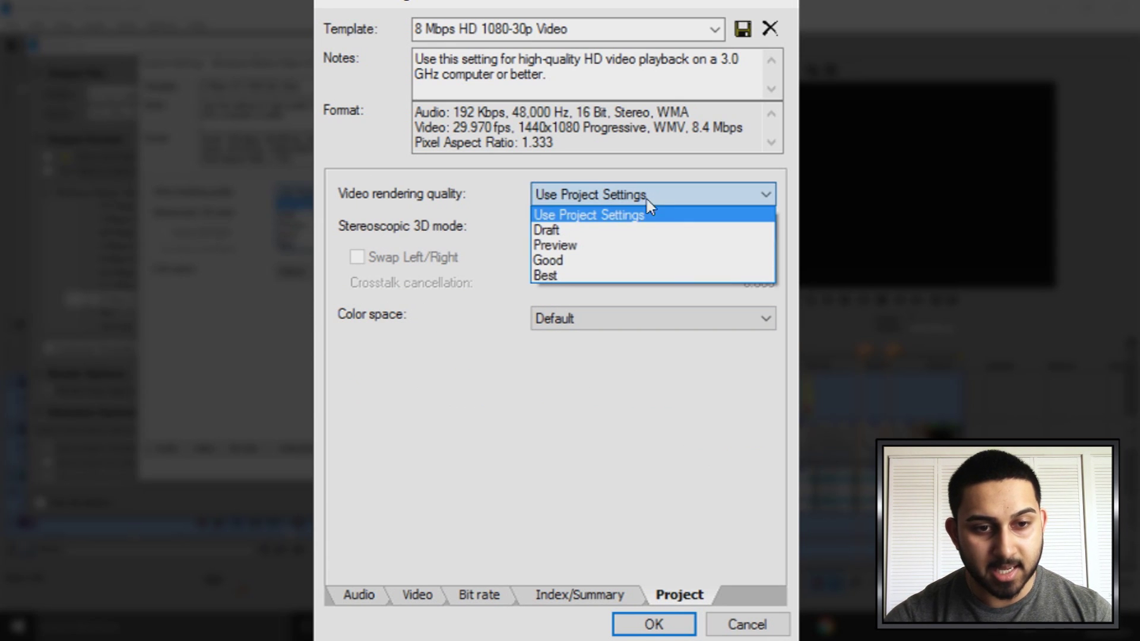
pyautogui.click(568, 276)
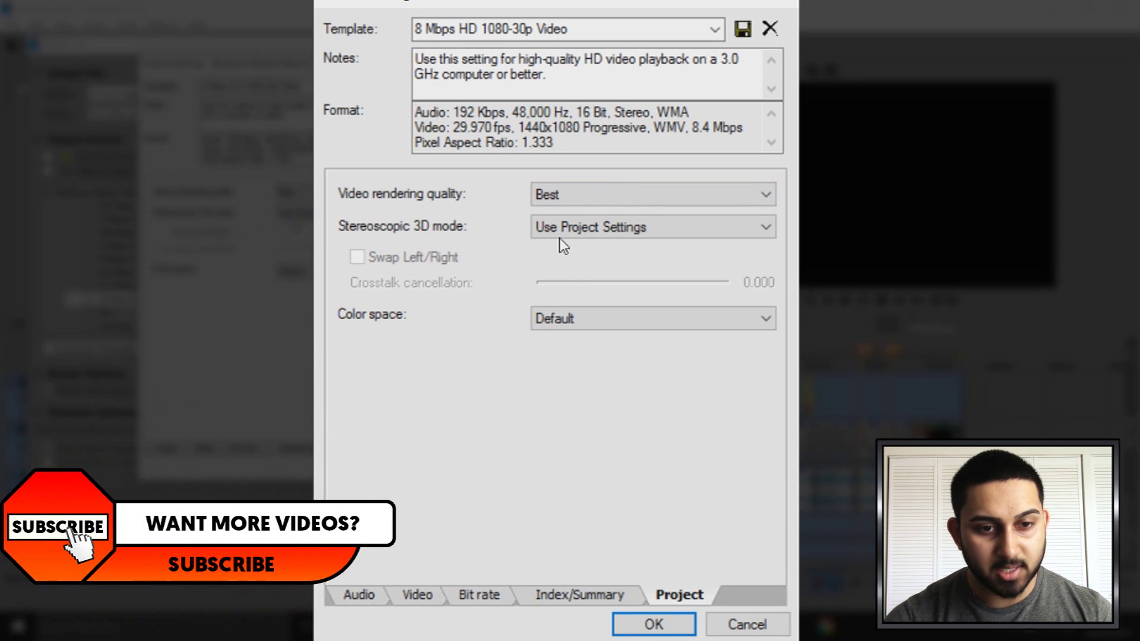
pyautogui.click(368, 595)
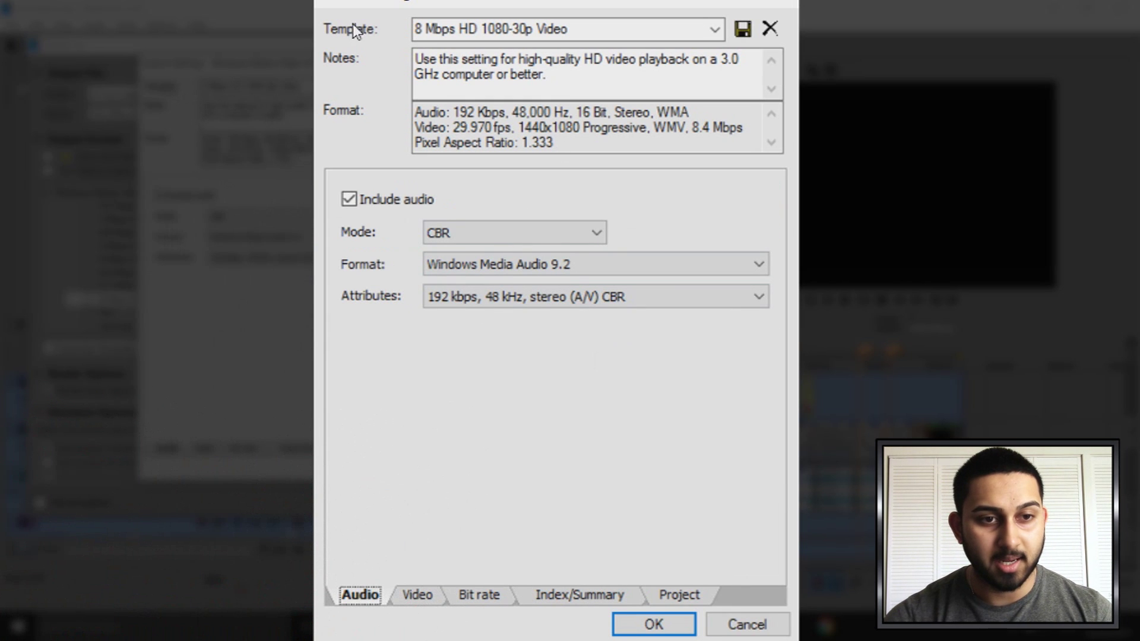
# Step: Save the custom render settings as 'YouTube' and select that template for rendering
pyautogui.moveTo(581, 28); pyautogui.dragTo(415, 30)
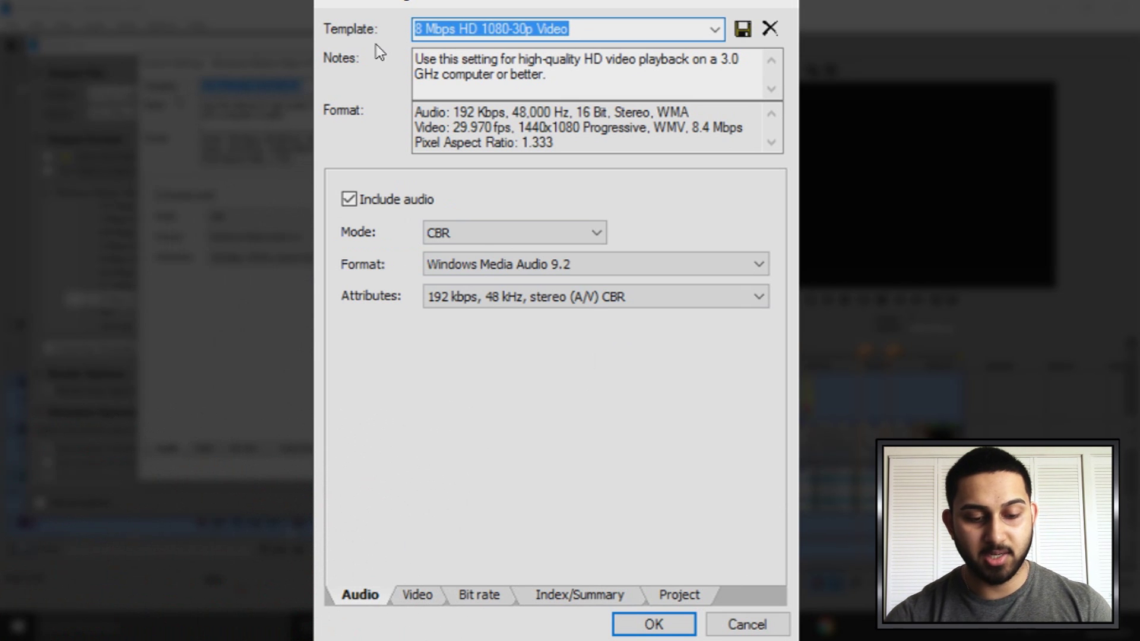
pyautogui.write('YouTube')
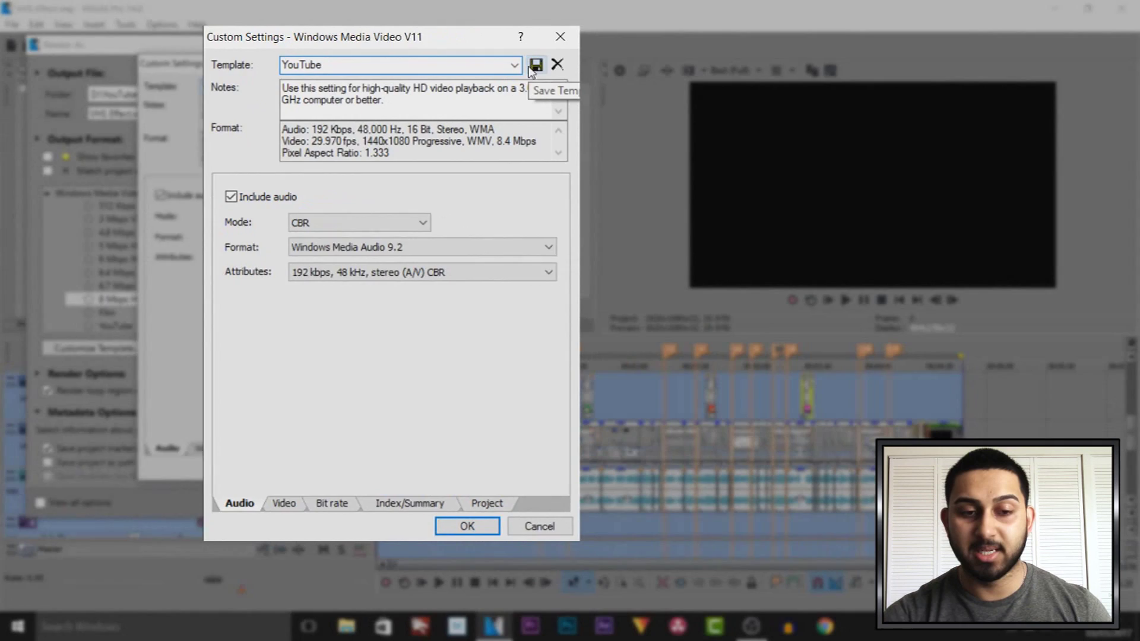
pyautogui.click(535, 64)
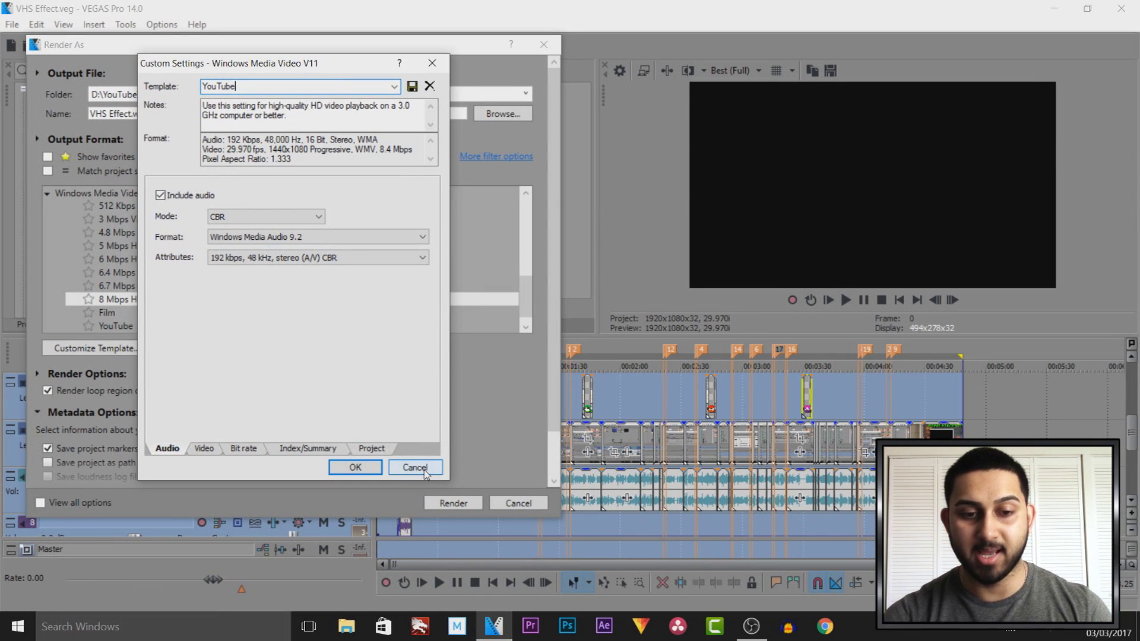
pyautogui.click(539, 526)
pyautogui.click(120, 326)
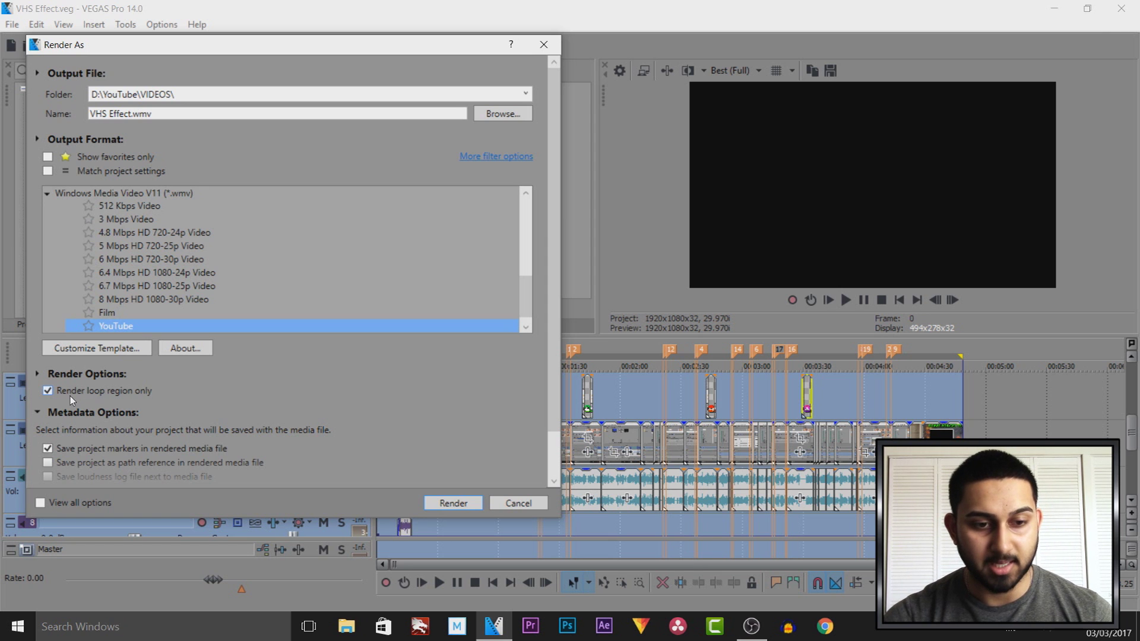
pyautogui.click(453, 504)
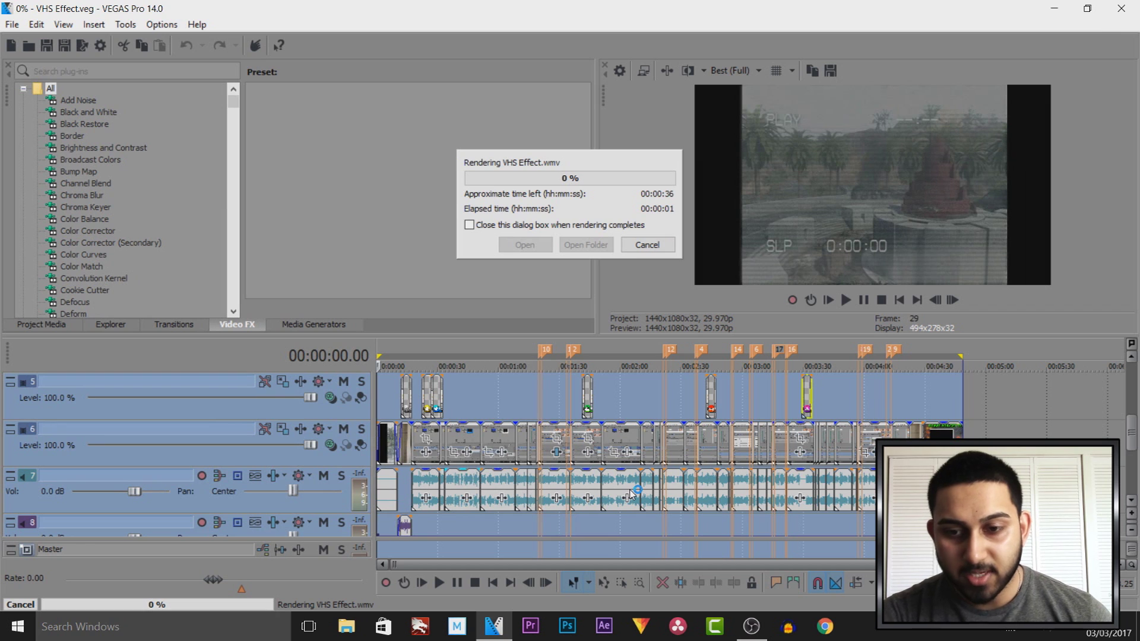